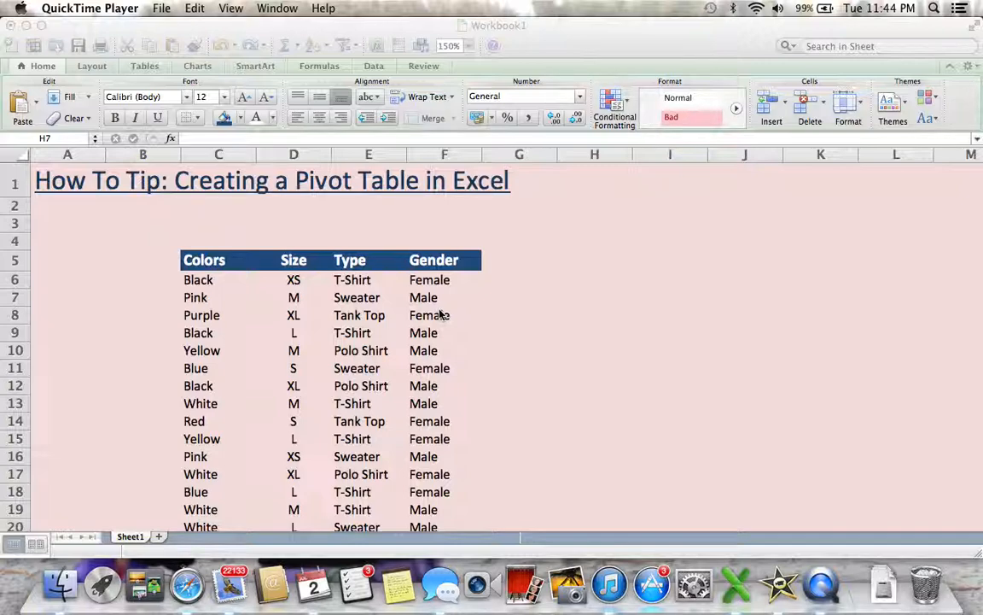
Create a pivot table on a new sheet from the clothing data in C5:F22, including its header row.
left_click(220, 265)
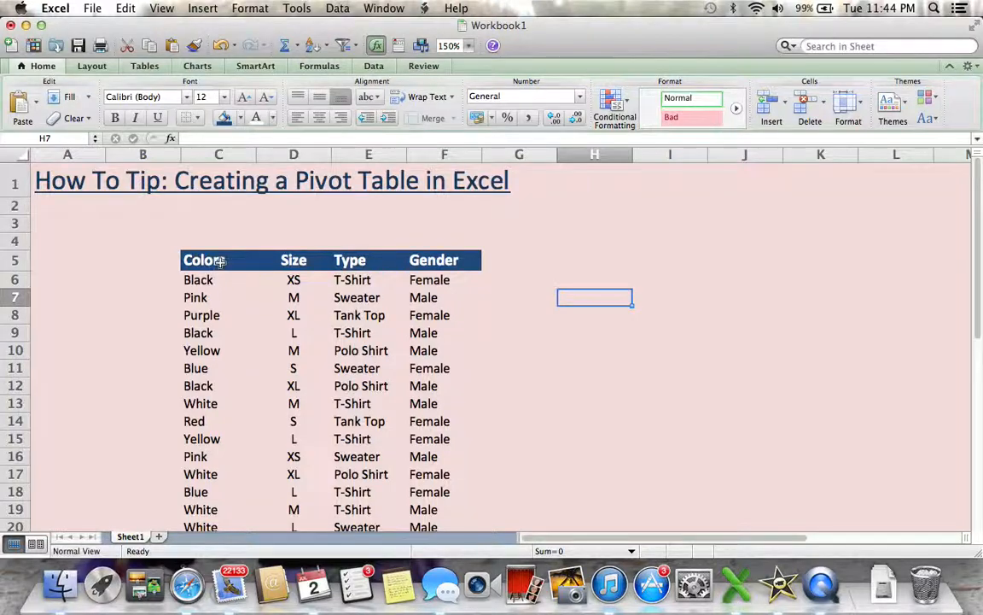
left_click(220, 261)
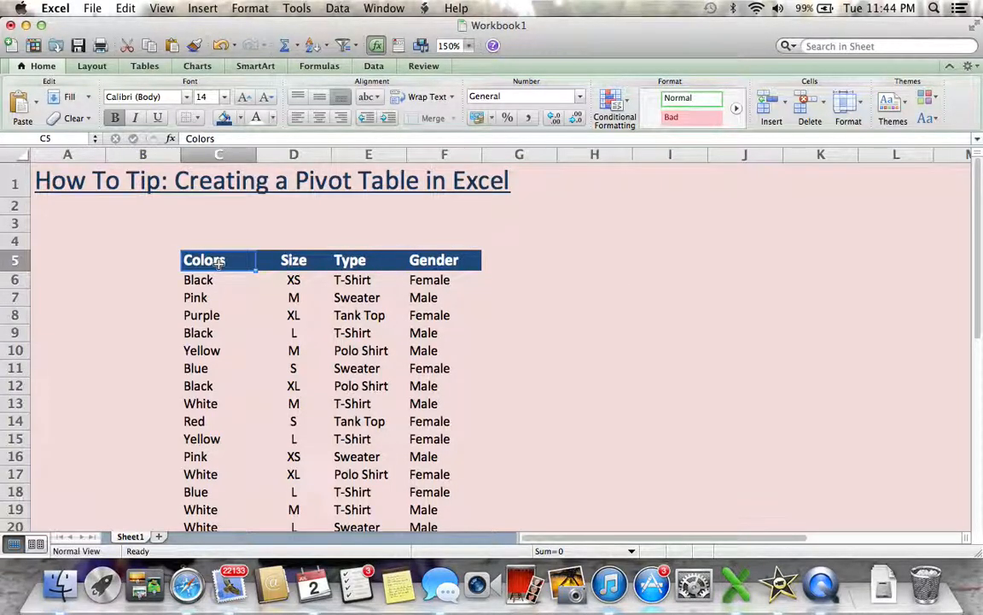
key("shift+Right")
key("shift+Right")
key("shift+Right")
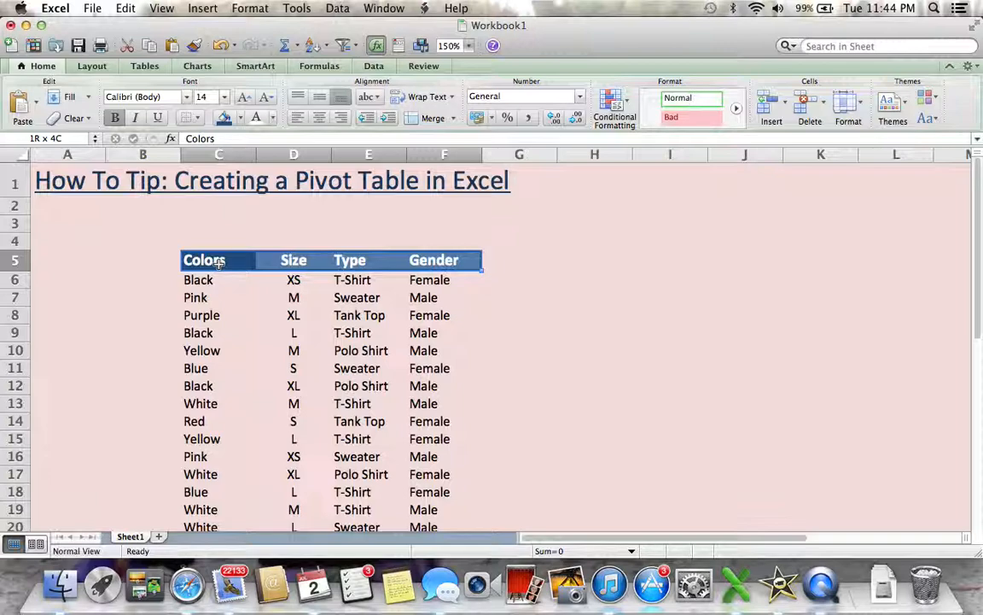
key("shift+super+Down")
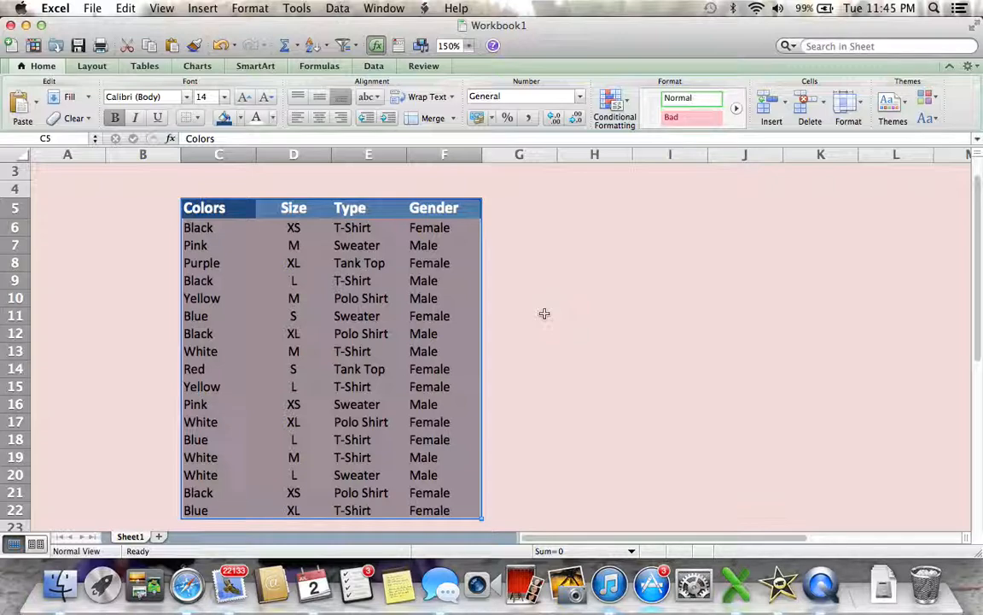
left_click(375, 69)
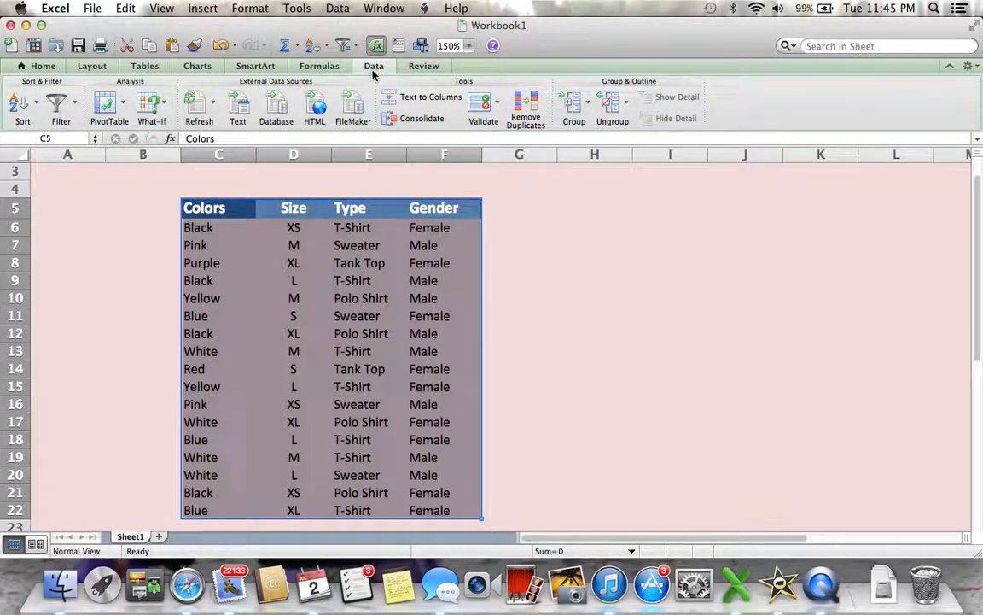
left_click(106, 106)
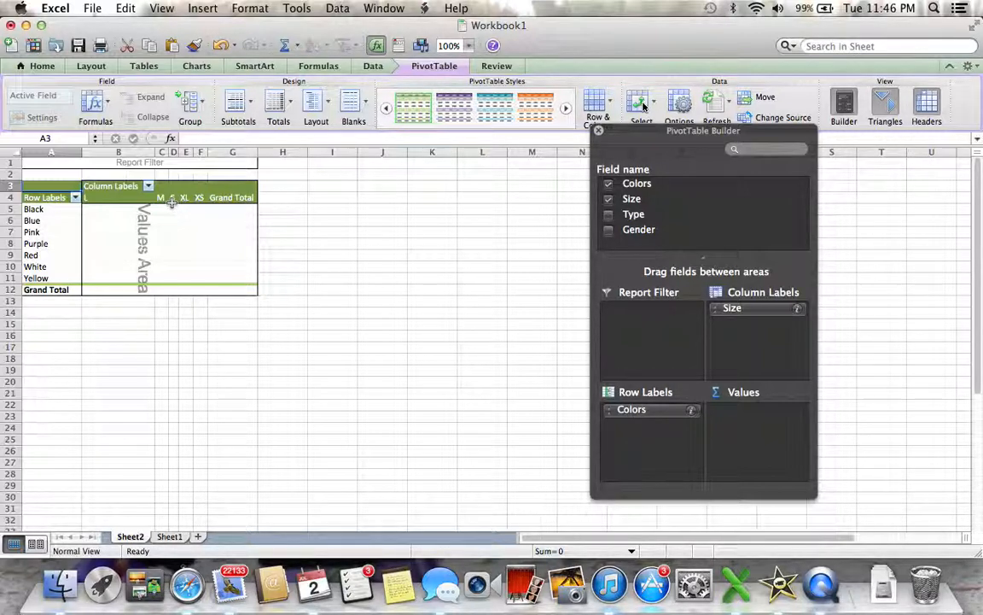
Add Gender to the pivot table's values as a count and check the black row and size L figures.
left_click(635, 232)
left_click_drag(634, 236, 772, 463)
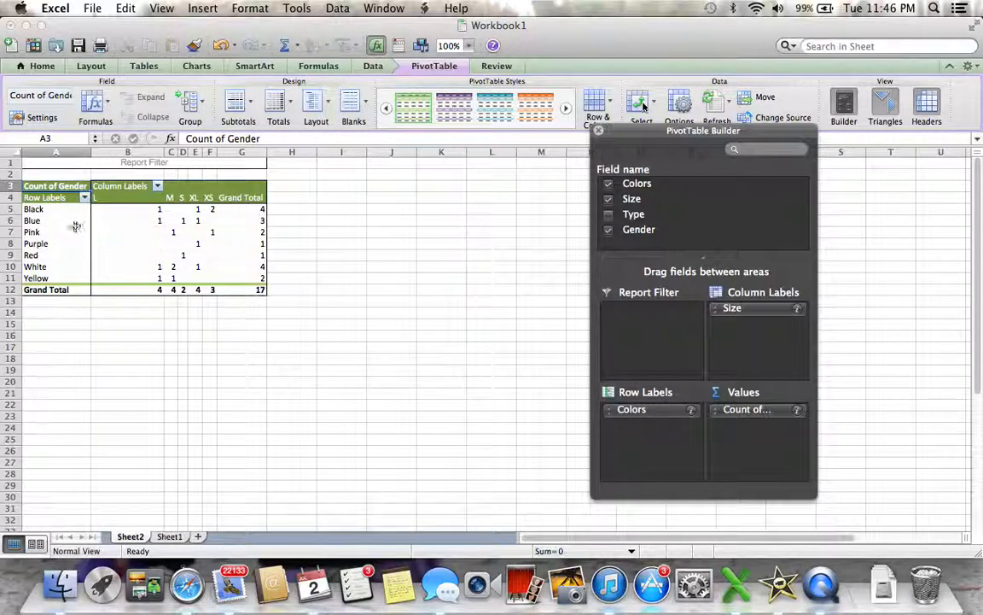
left_click(118, 199)
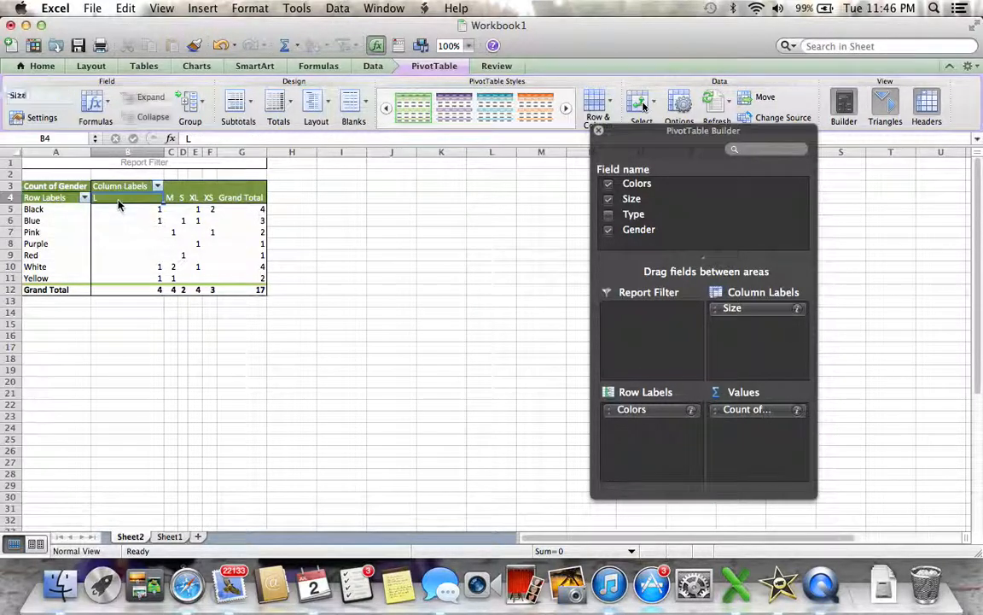
left_click(68, 212)
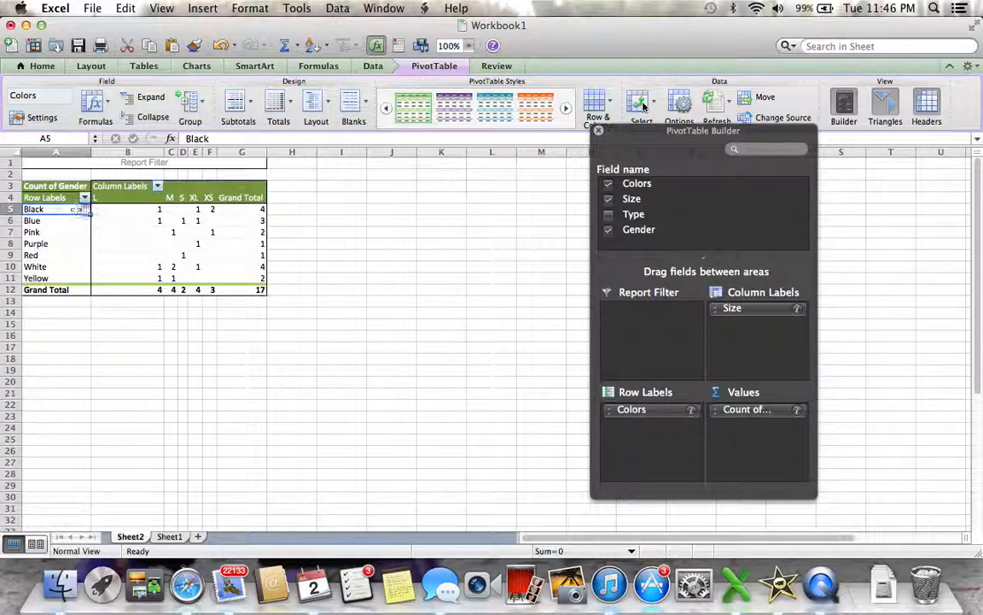
left_click(118, 209)
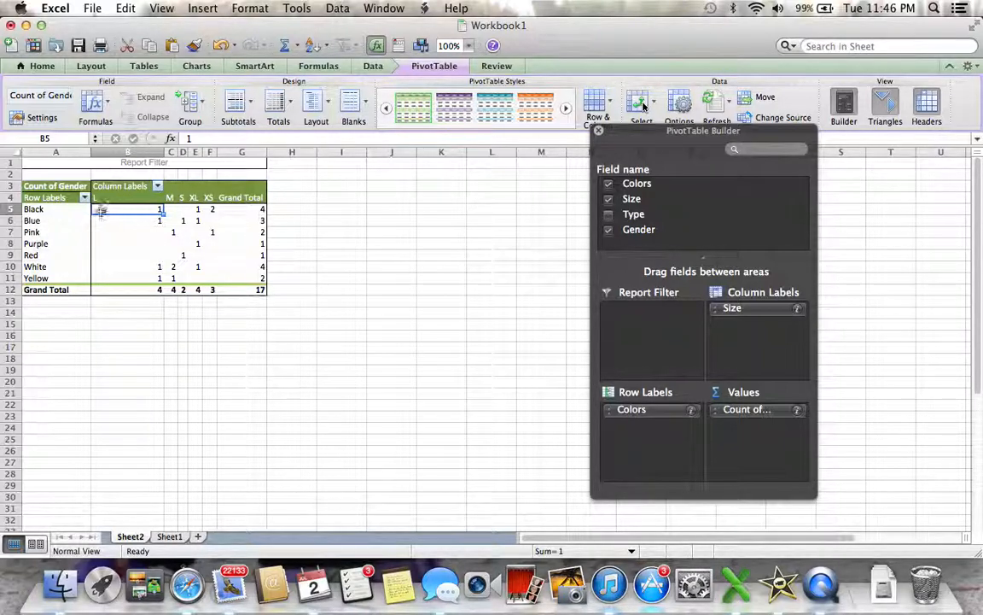
left_click(231, 210)
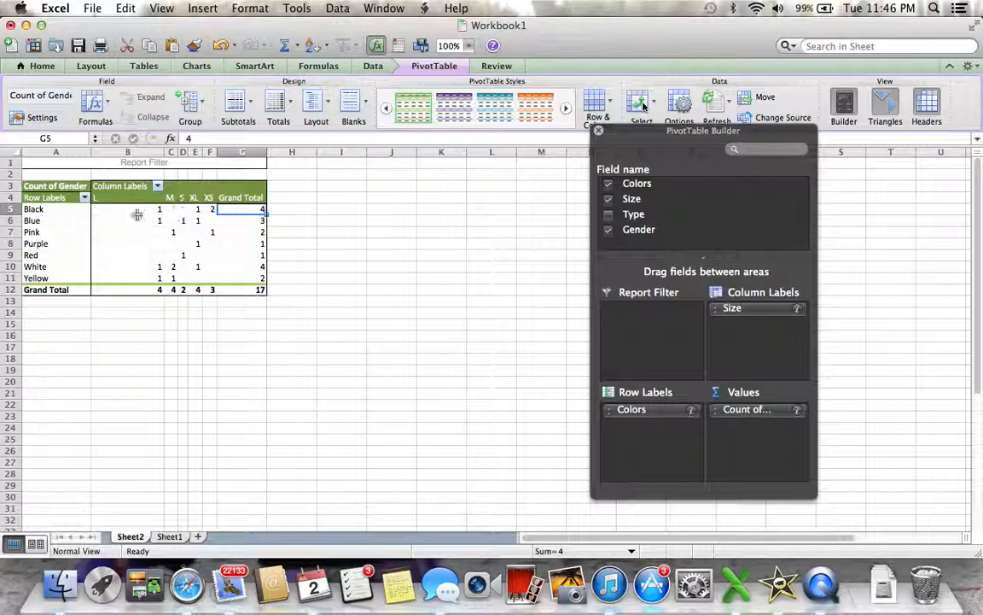
left_click(81, 211)
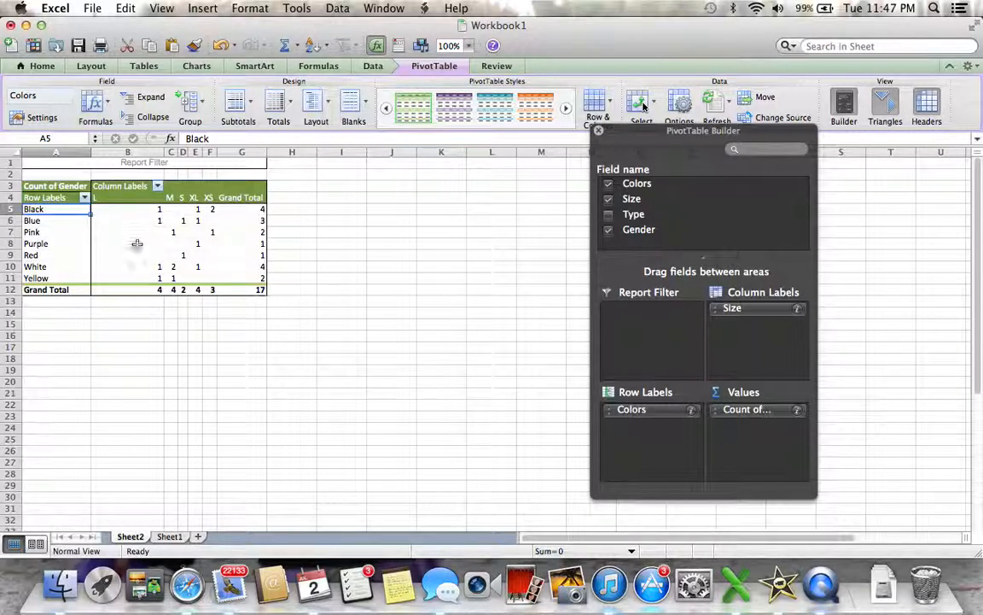
left_click(139, 289)
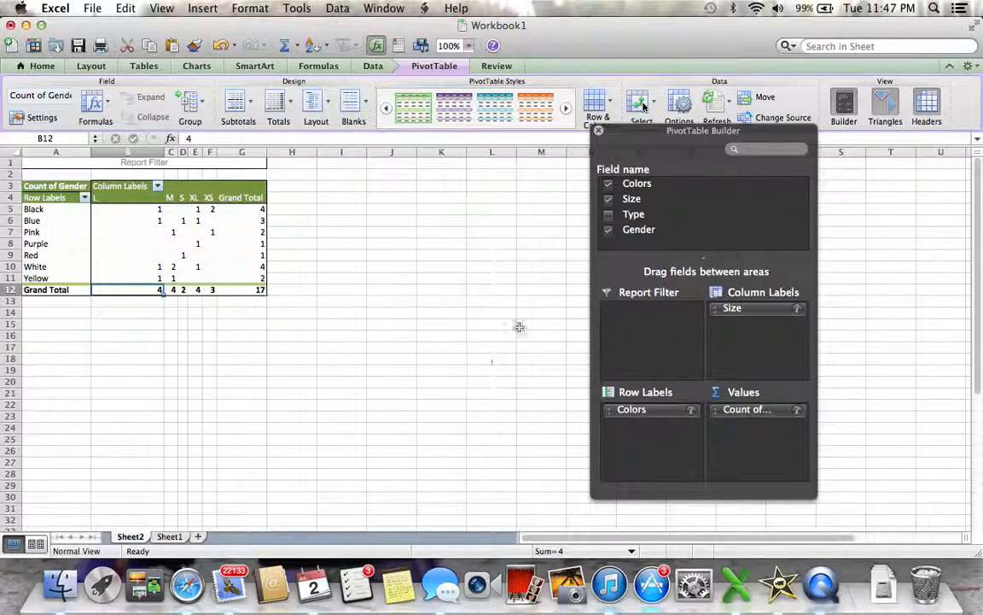
Add Gender as the pivot table's report filter and restrict it to Female.
left_click_drag(636, 228, 650, 320)
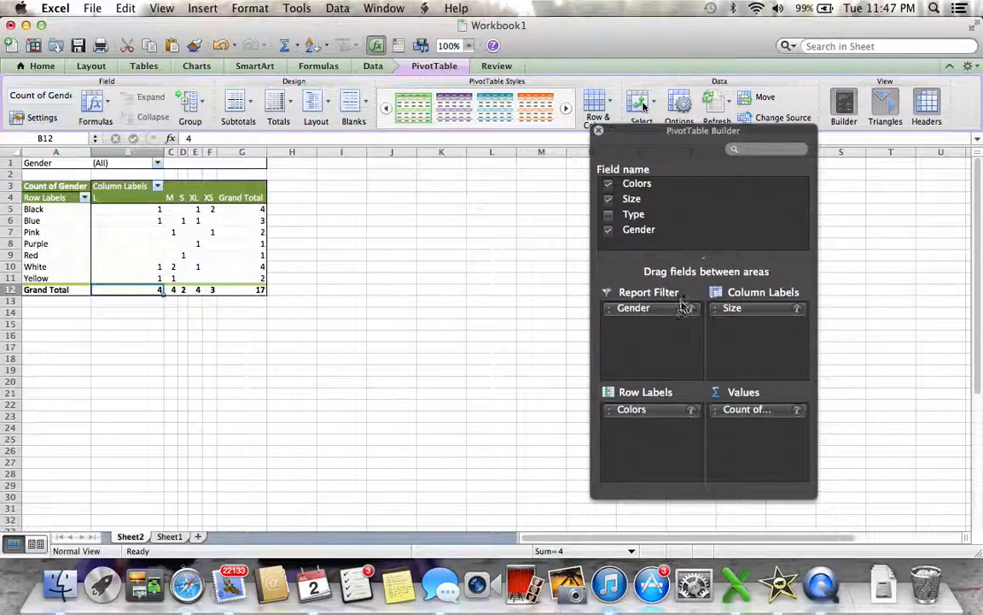
left_click_drag(632, 313, 678, 327)
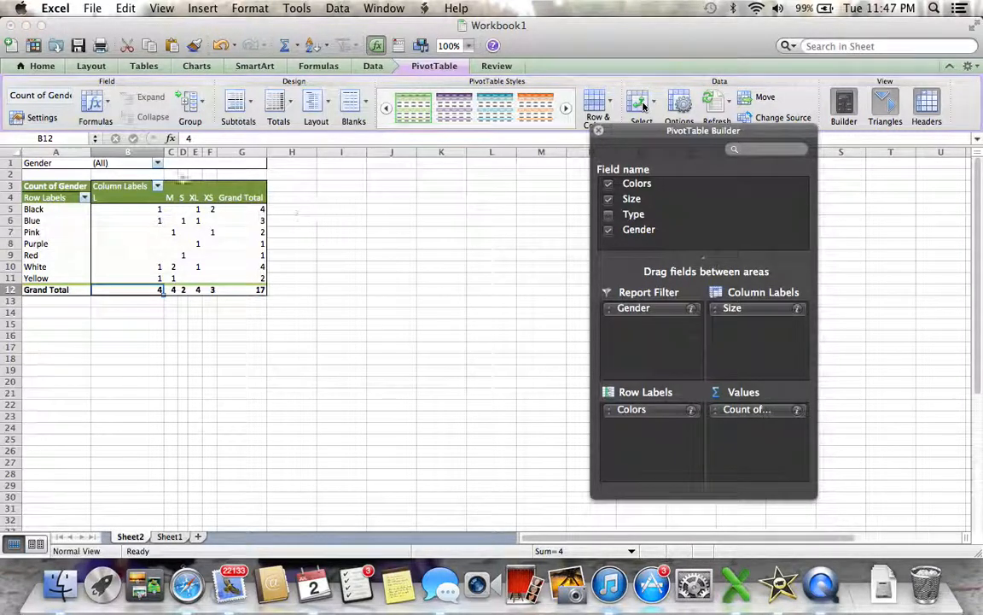
left_click(157, 163)
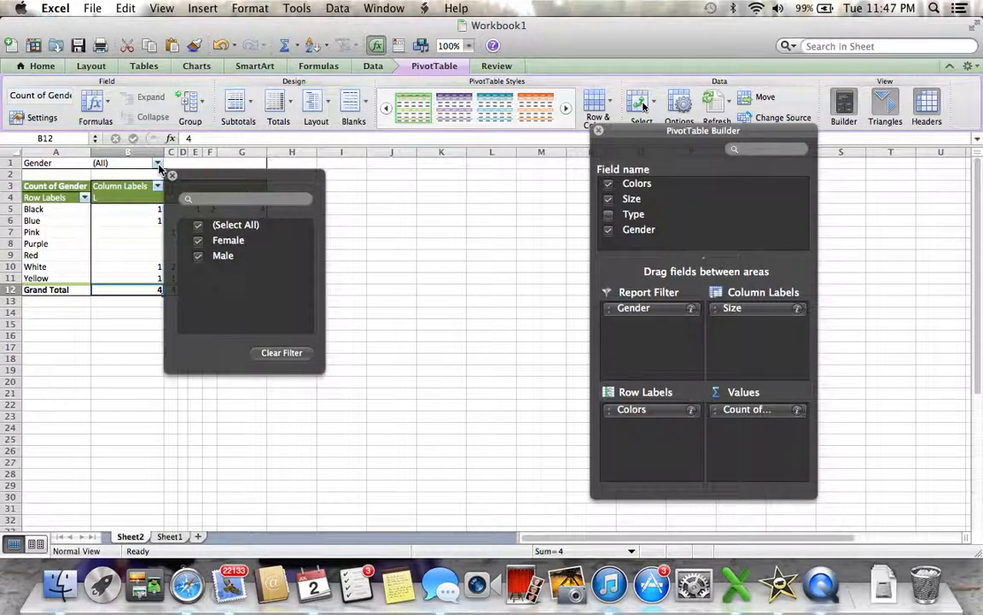
left_click(199, 225)
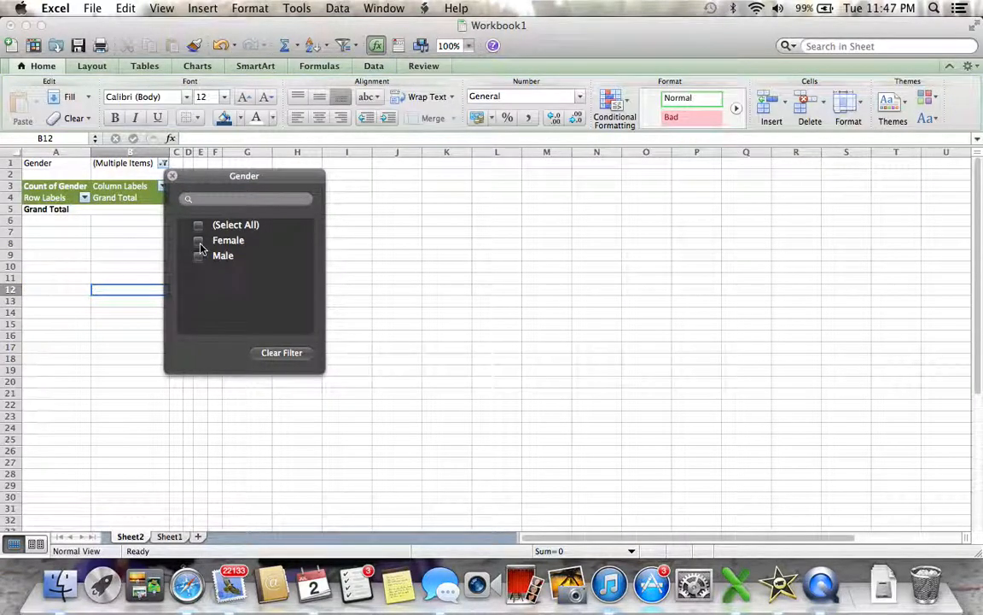
left_click(199, 242)
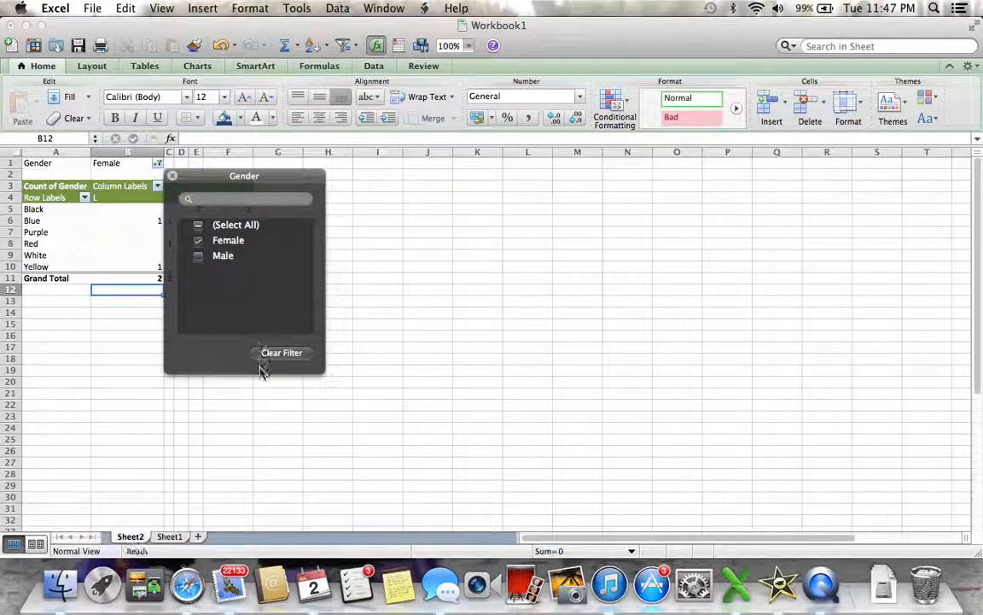
left_click(394, 292)
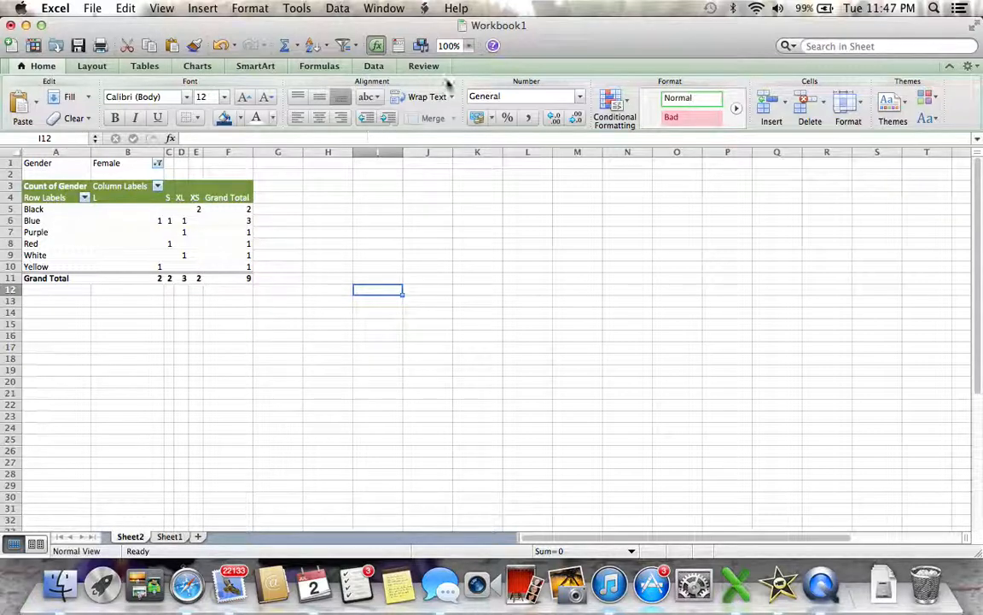
Examine the filtered blue and black clothing counts at 150% zoom and compare them with the source data on Sheet1.
left_click(469, 46)
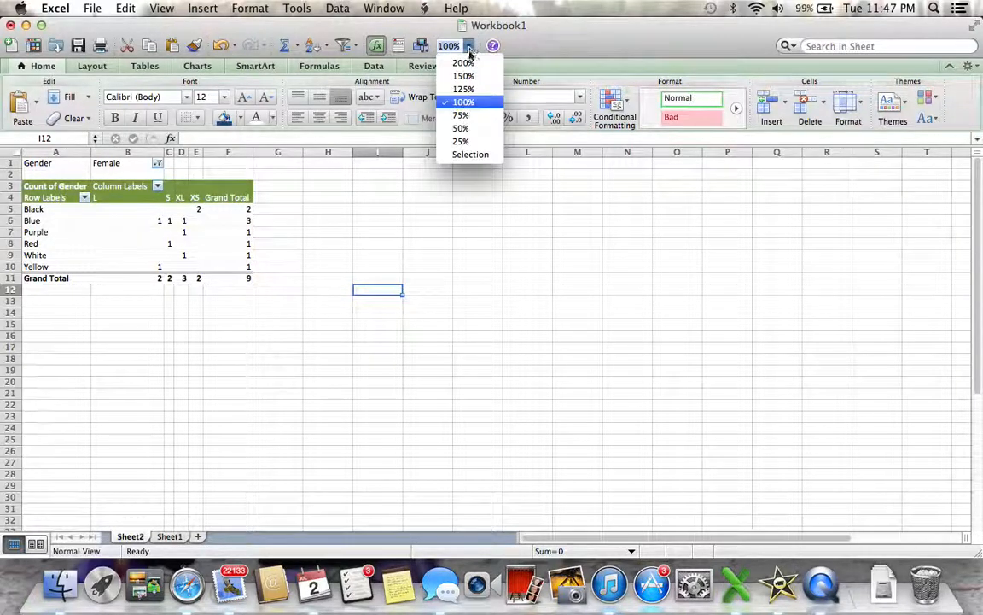
left_click(469, 77)
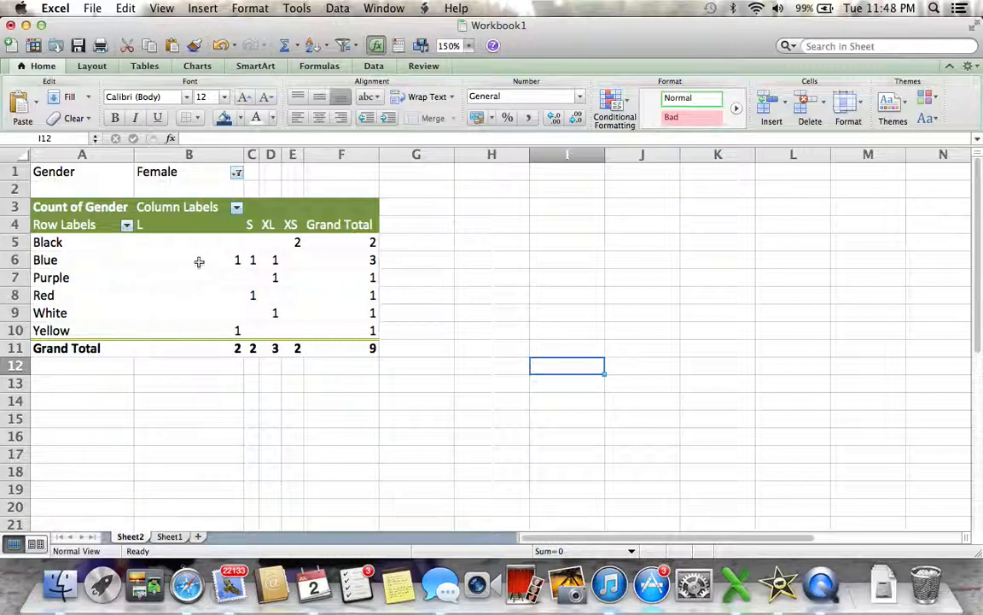
left_click(228, 259)
left_click(353, 260)
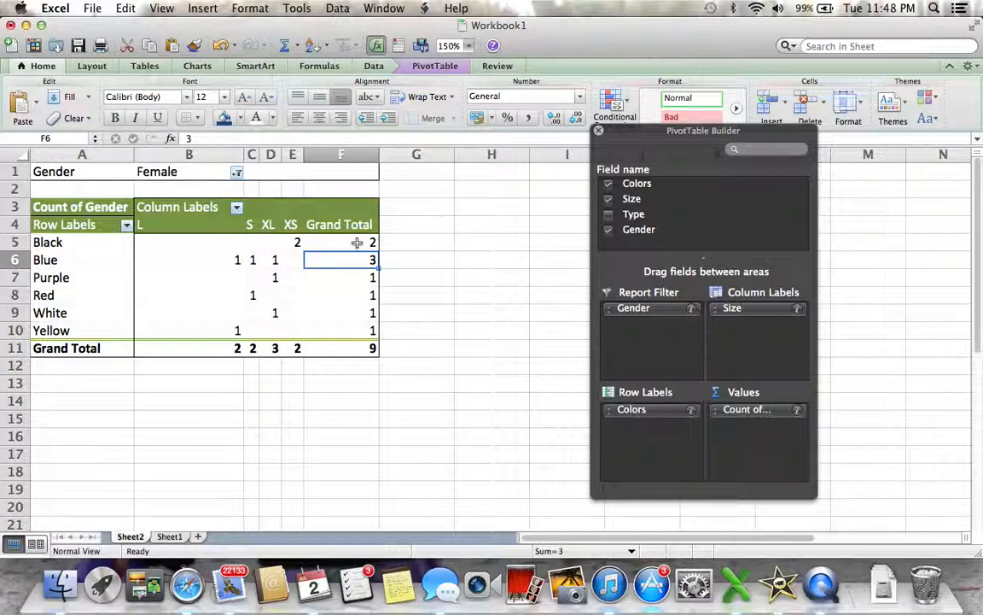
left_click(357, 243)
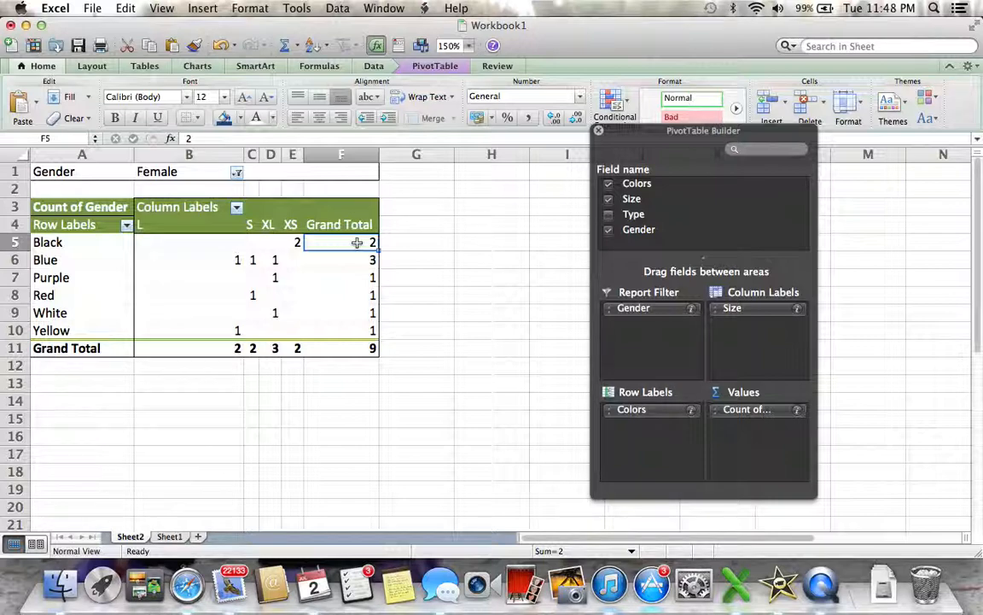
left_click(293, 242)
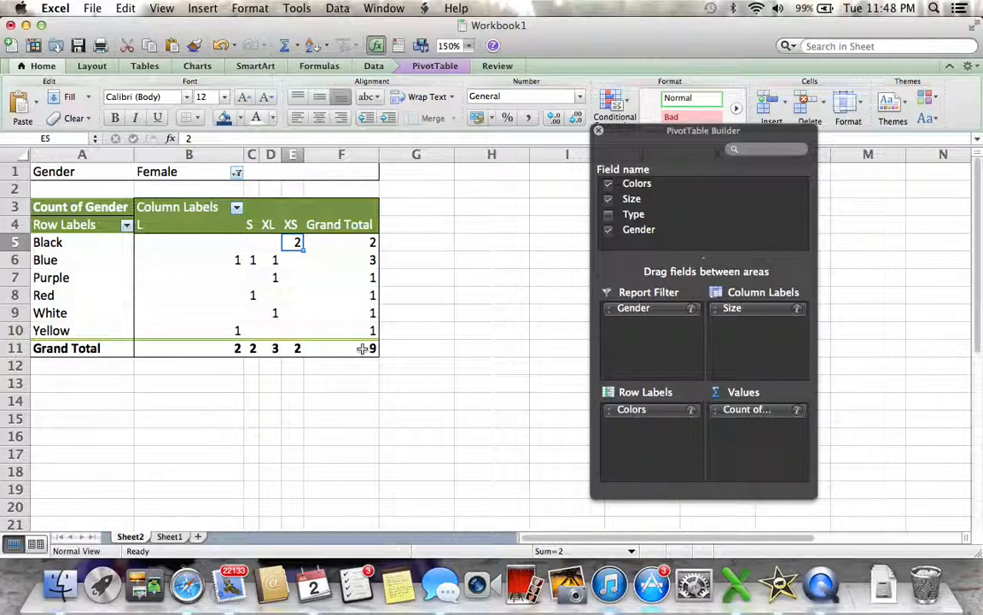
left_click(169, 537)
left_click(339, 395)
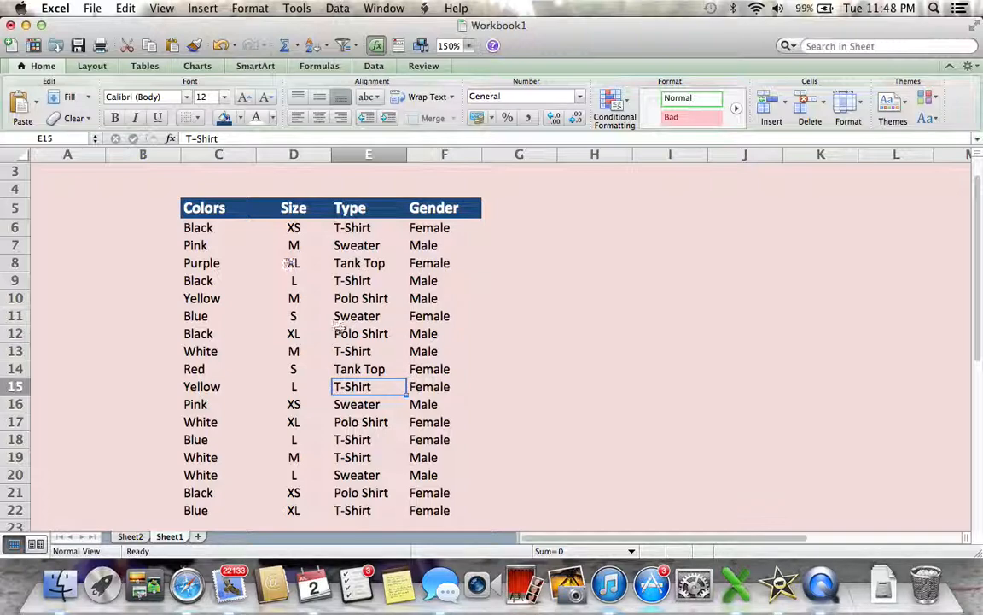
left_click(131, 536)
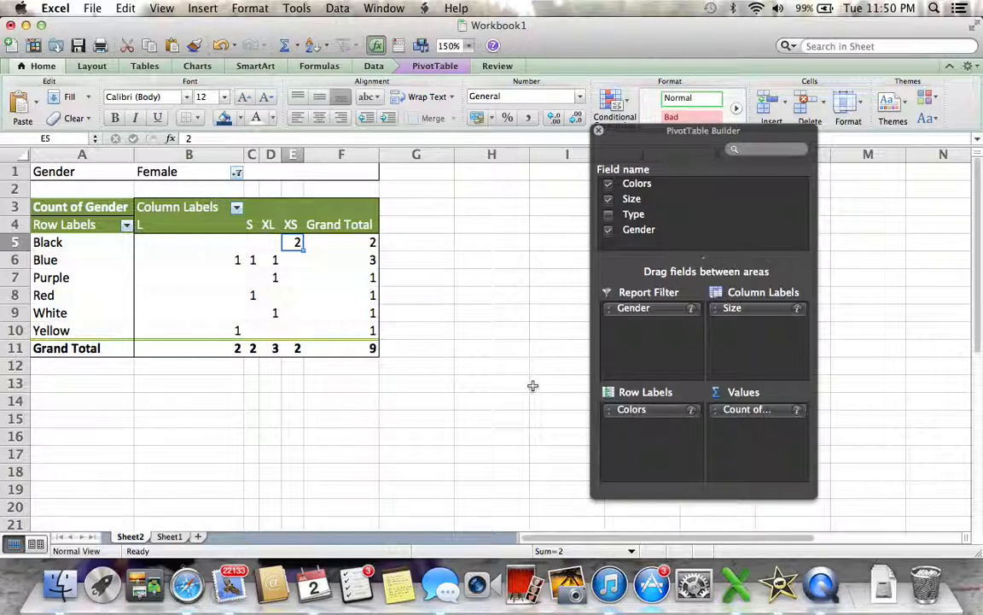
Replace Colors in the row labels with Gender from the report filter, and include Male in the Gender filter.
left_click_drag(640, 413, 668, 229)
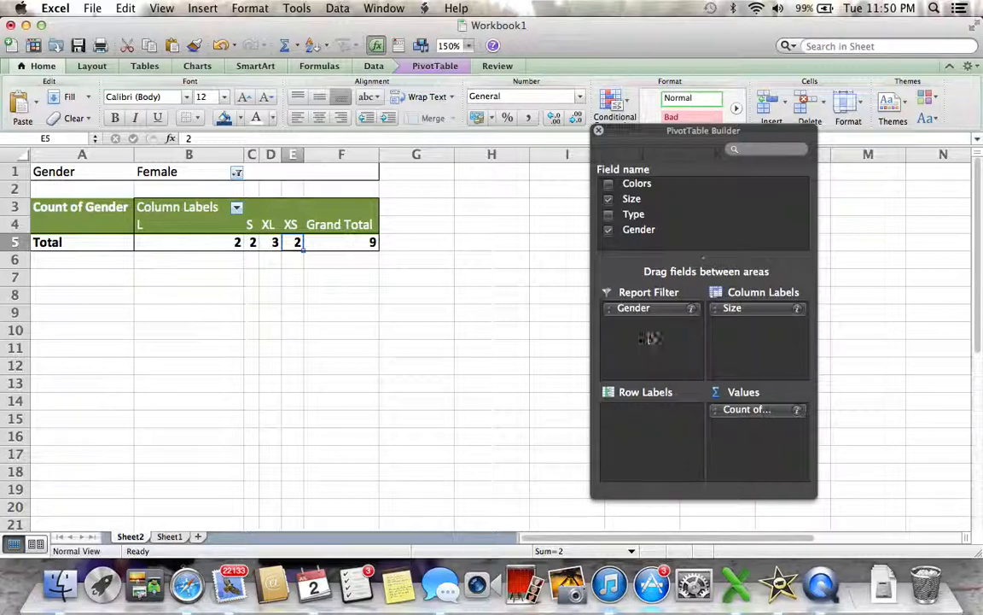
left_click_drag(652, 312, 658, 416)
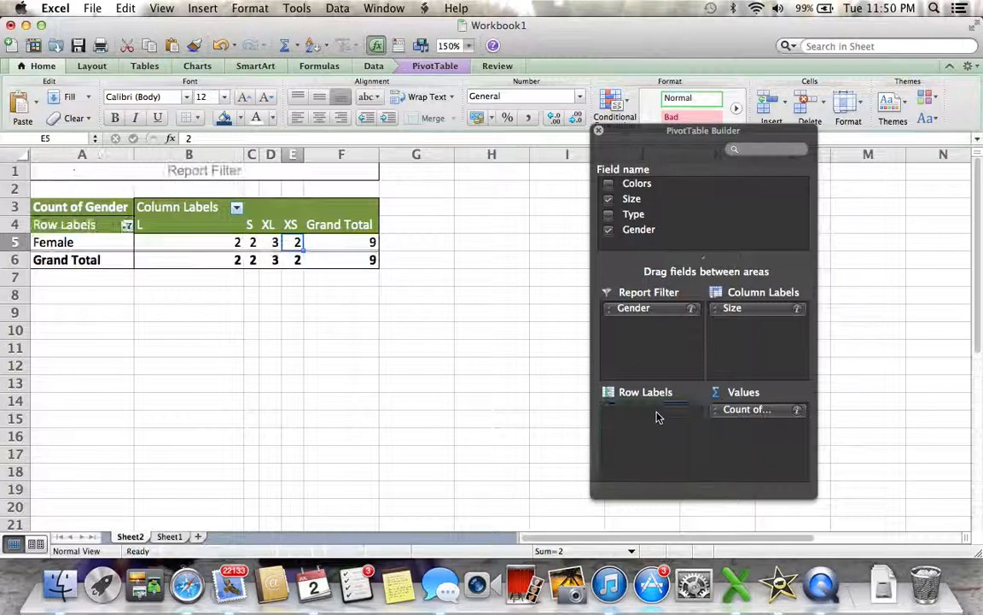
left_click(126, 226)
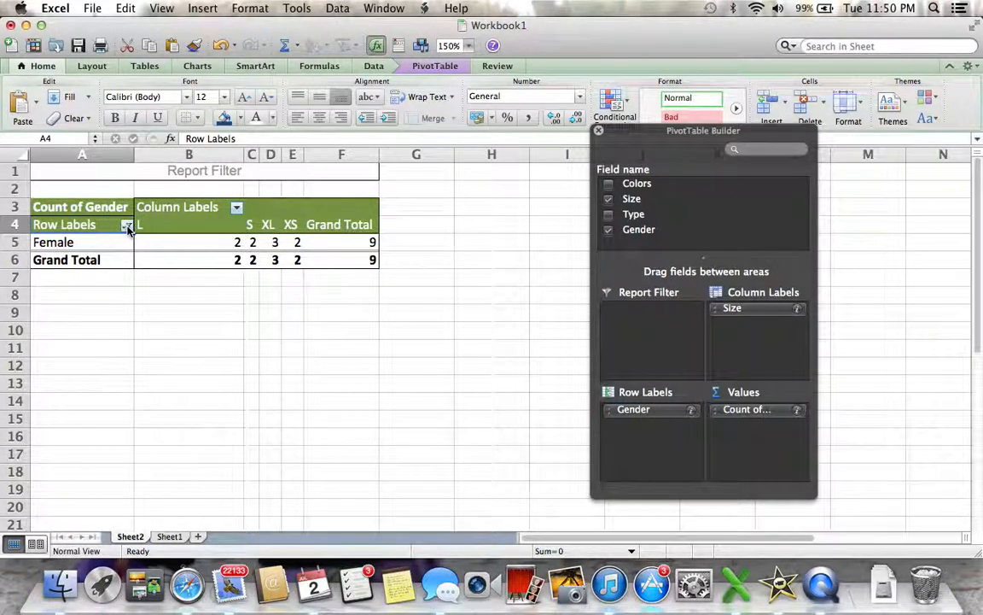
left_click(168, 398)
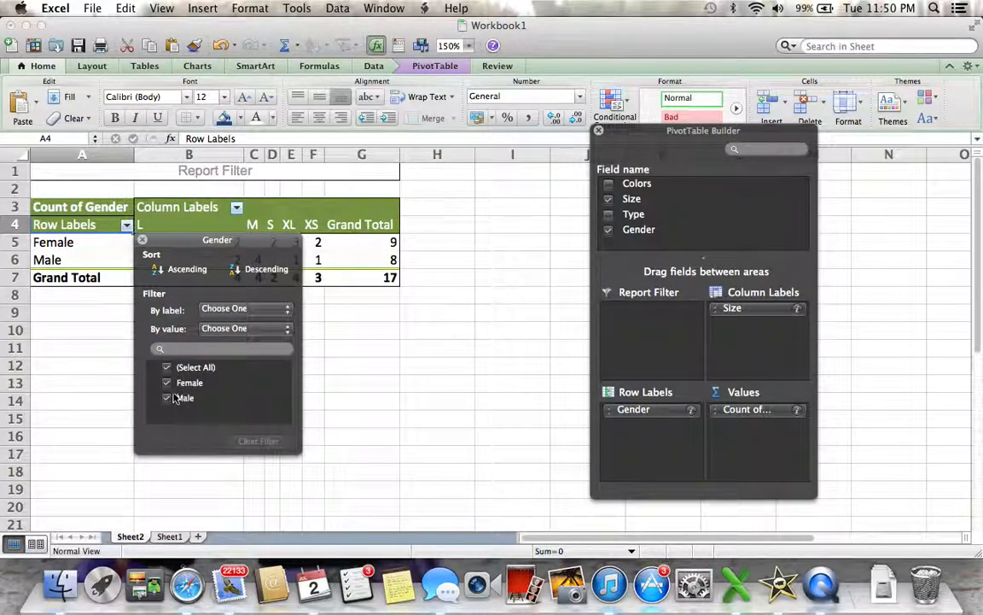
Try the Gender row filter with no items, Male only and Female only, and reselect all items.
left_click(167, 371)
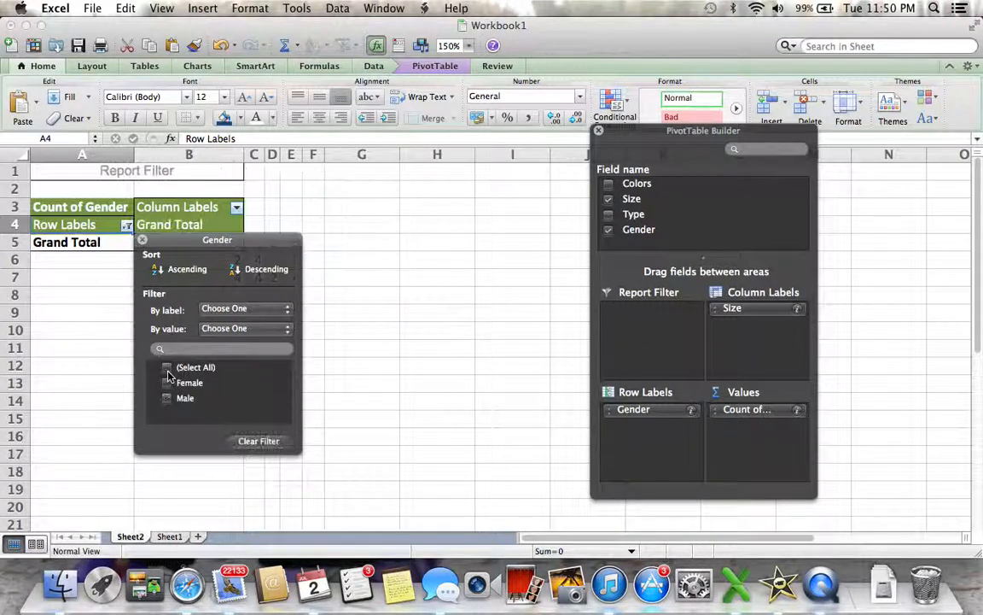
left_click(167, 370)
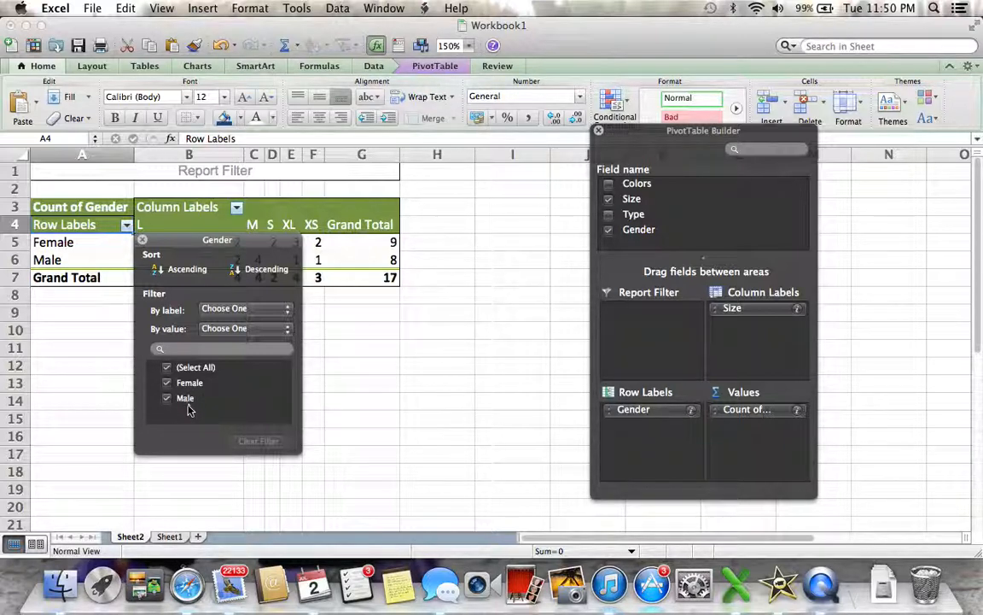
left_click(168, 369)
left_click(167, 398)
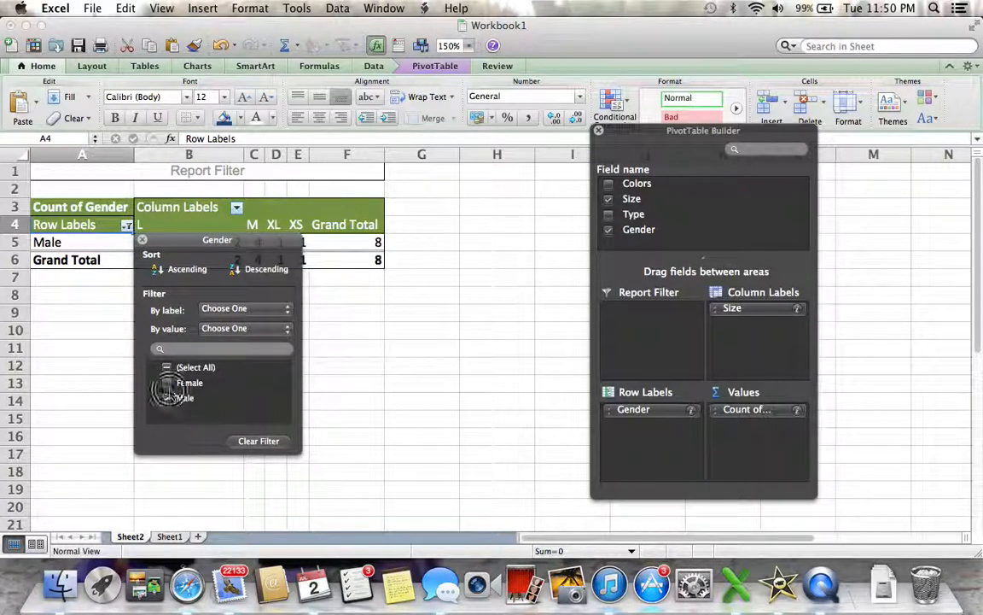
left_click(167, 383)
left_click(168, 398)
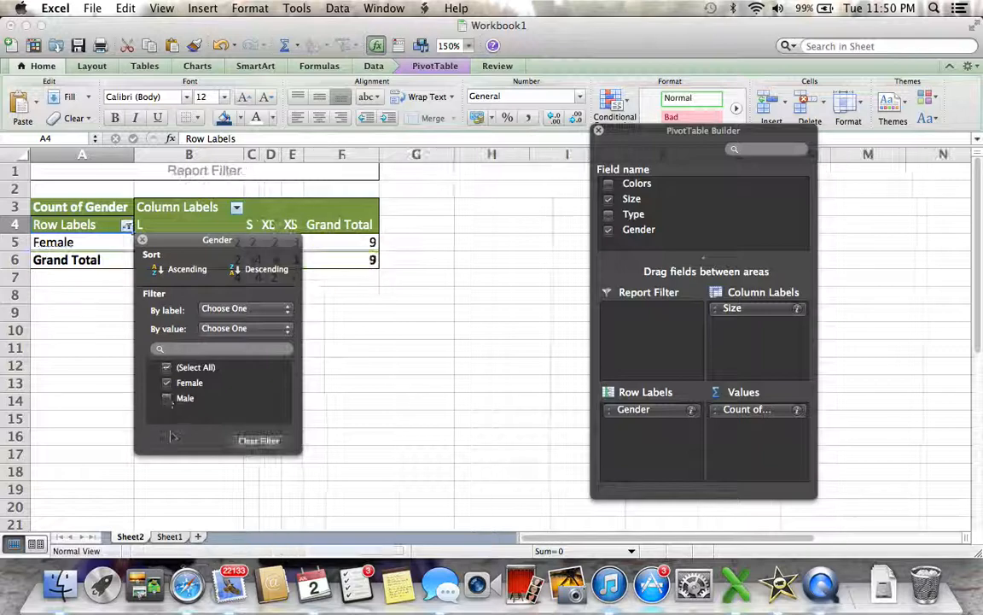
left_click(167, 367)
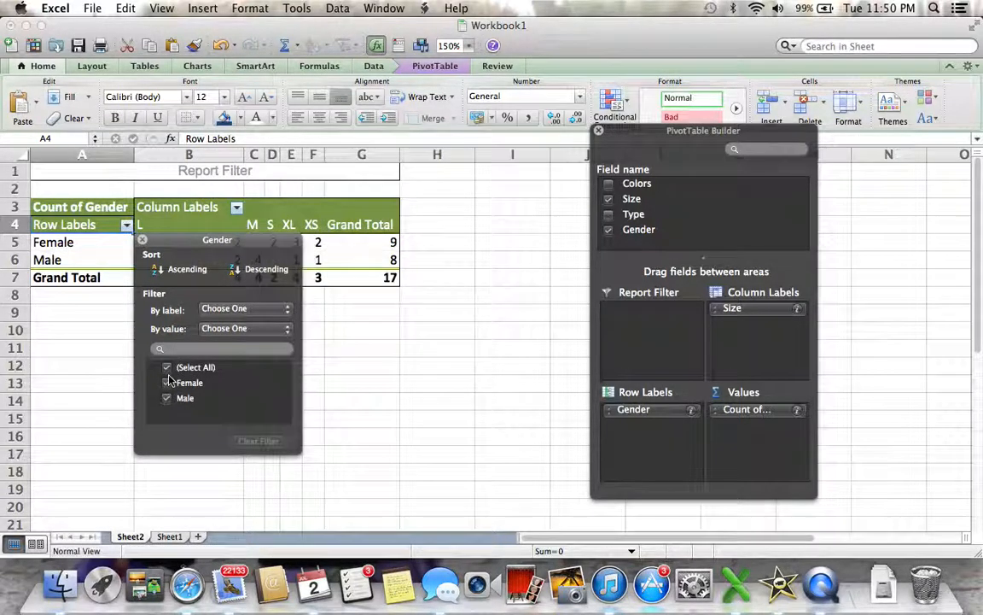
left_click(357, 373)
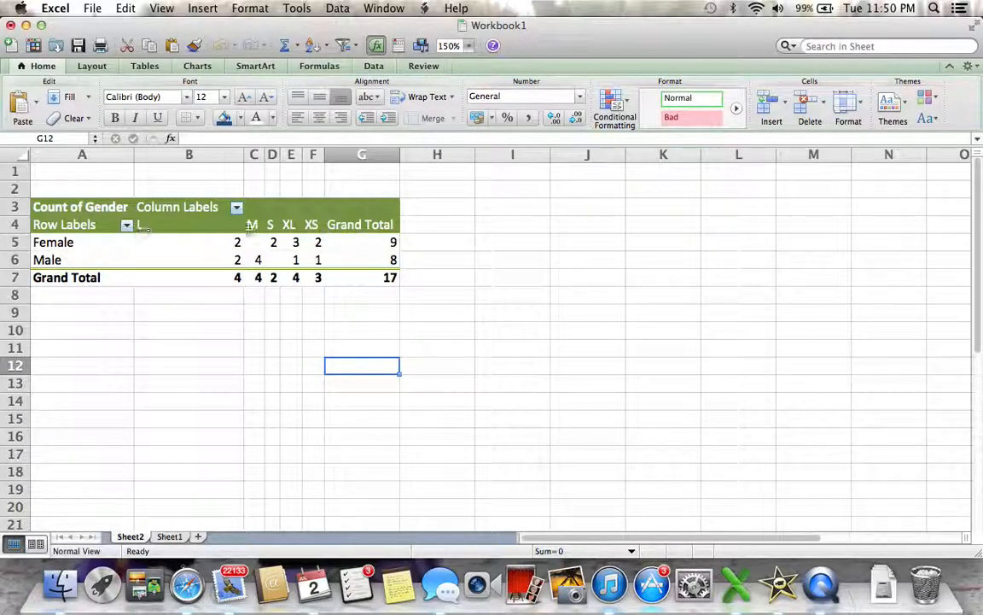
Examine the size S counts and the grand totals for Female and Male in the pivot table.
left_click(271, 242)
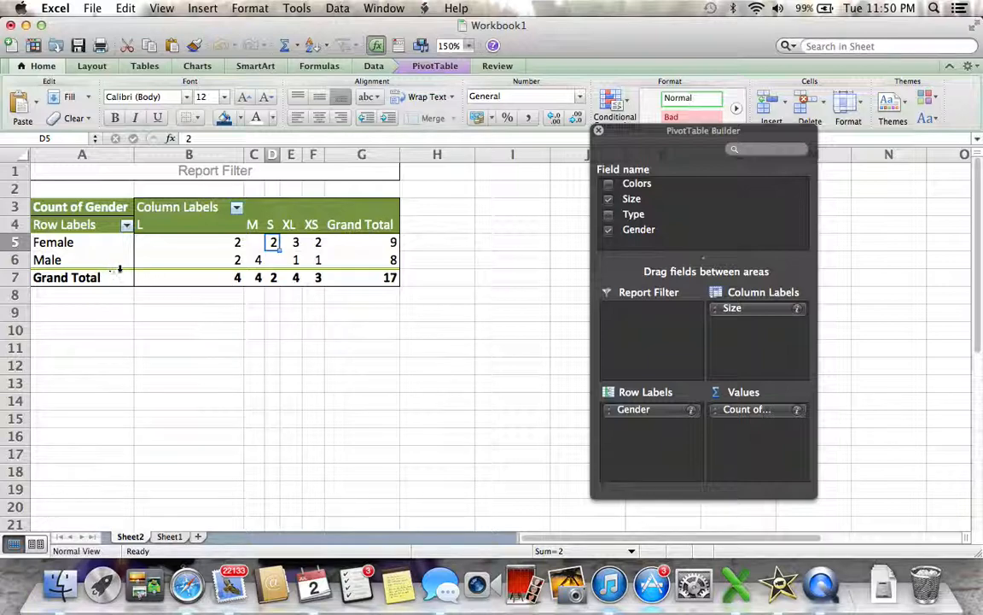
left_click(384, 260)
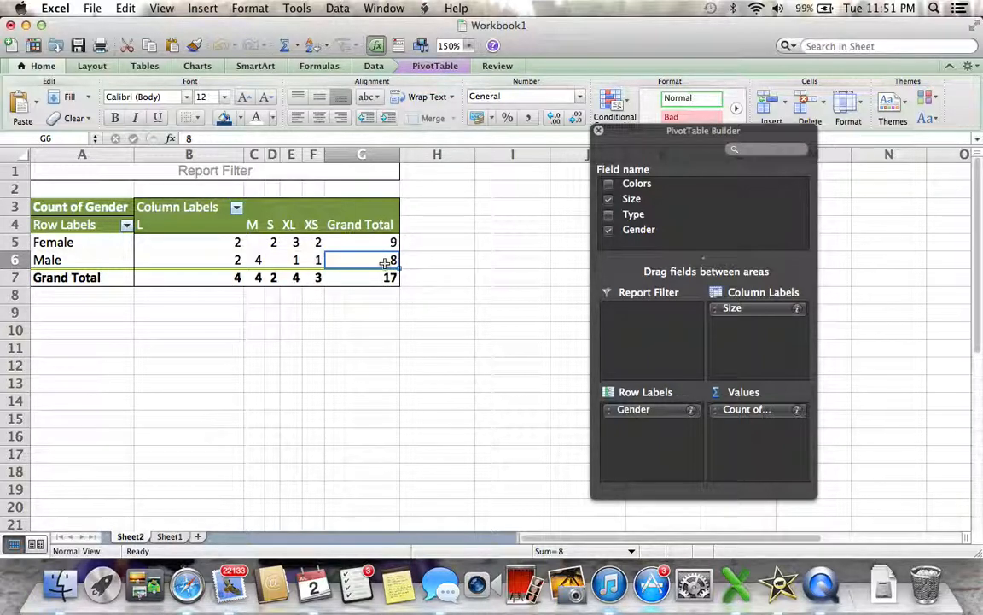
left_click(388, 243)
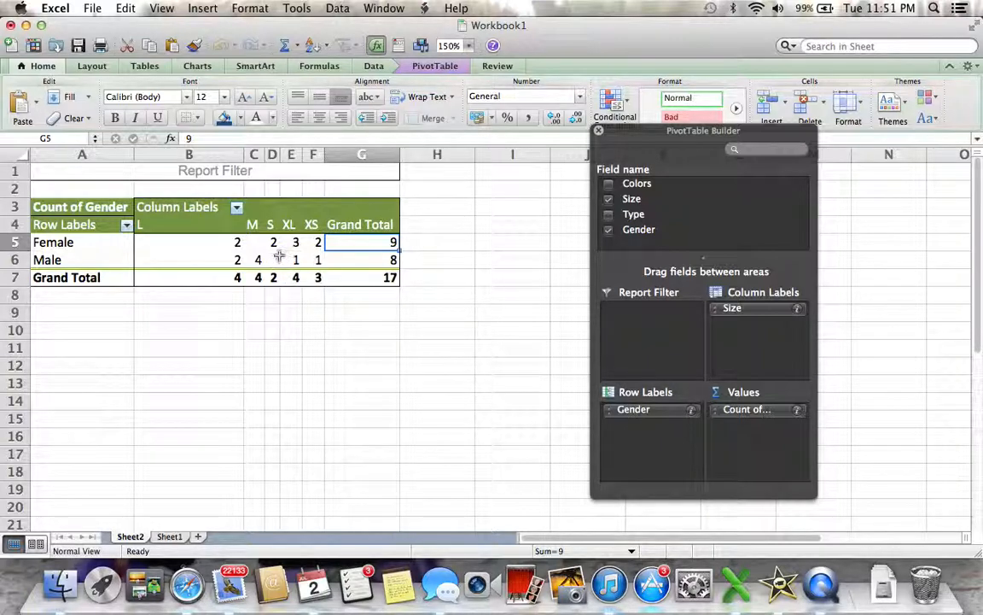
left_click(272, 154)
left_click(273, 278)
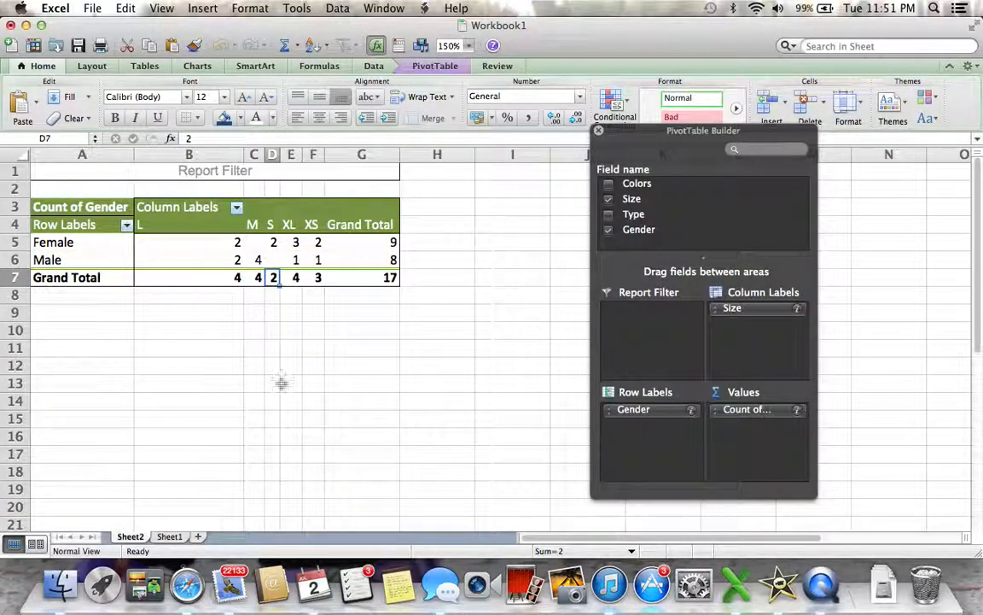